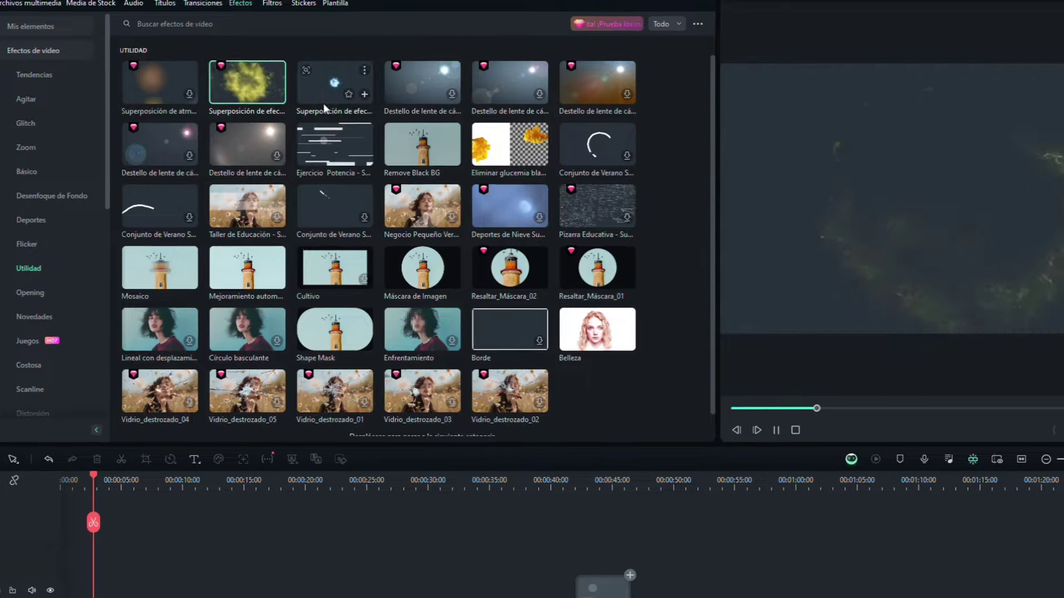
Preview an overlay effect from Utilidad and the Explosión Fuego, marco de fuego and lightning overlay effects from Naturaleza.
left_click(308, 103)
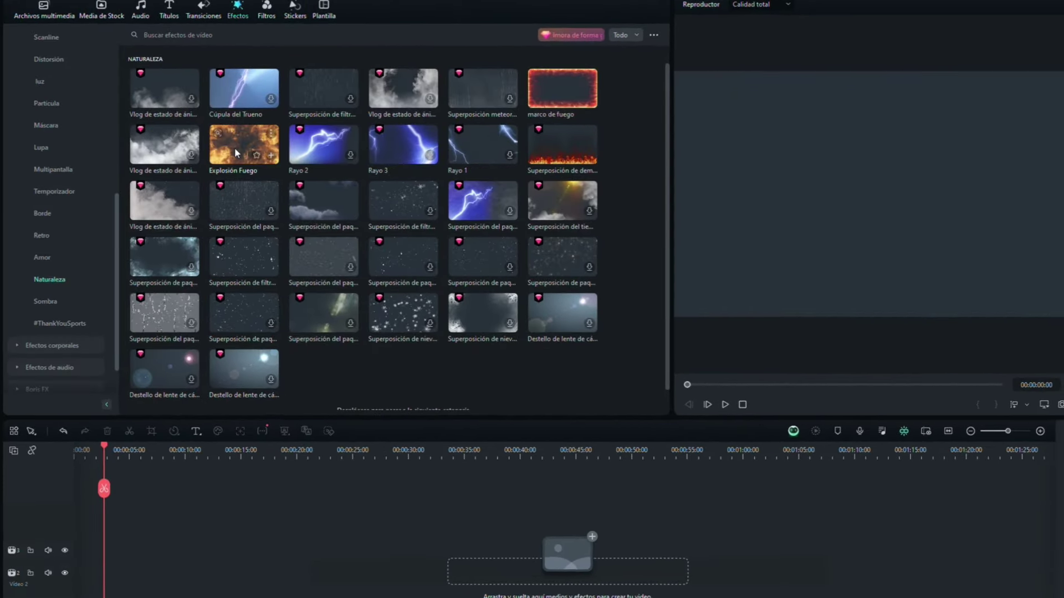
left_click(239, 150)
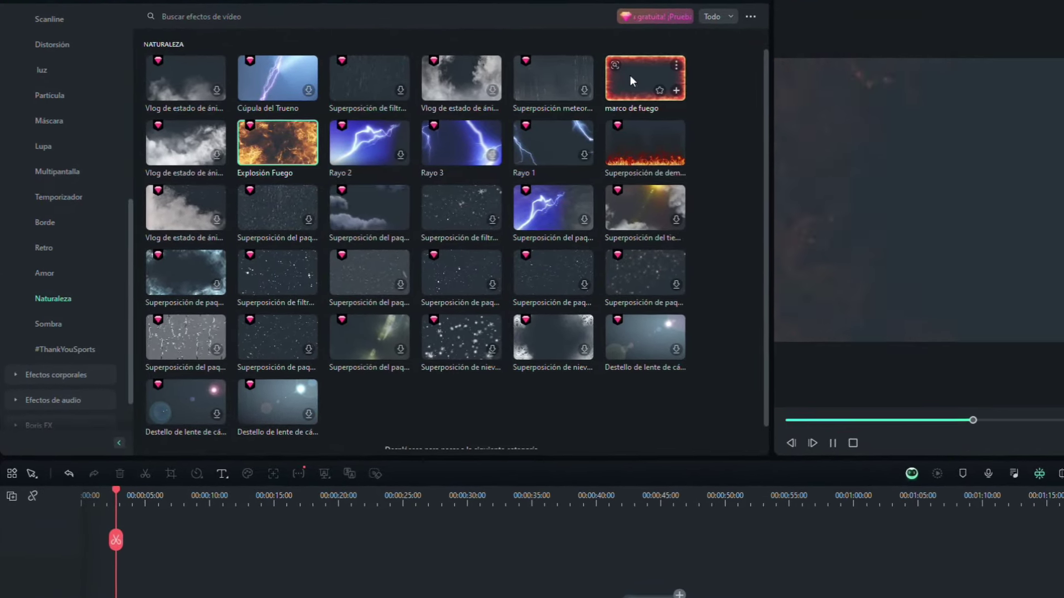
left_click(640, 74)
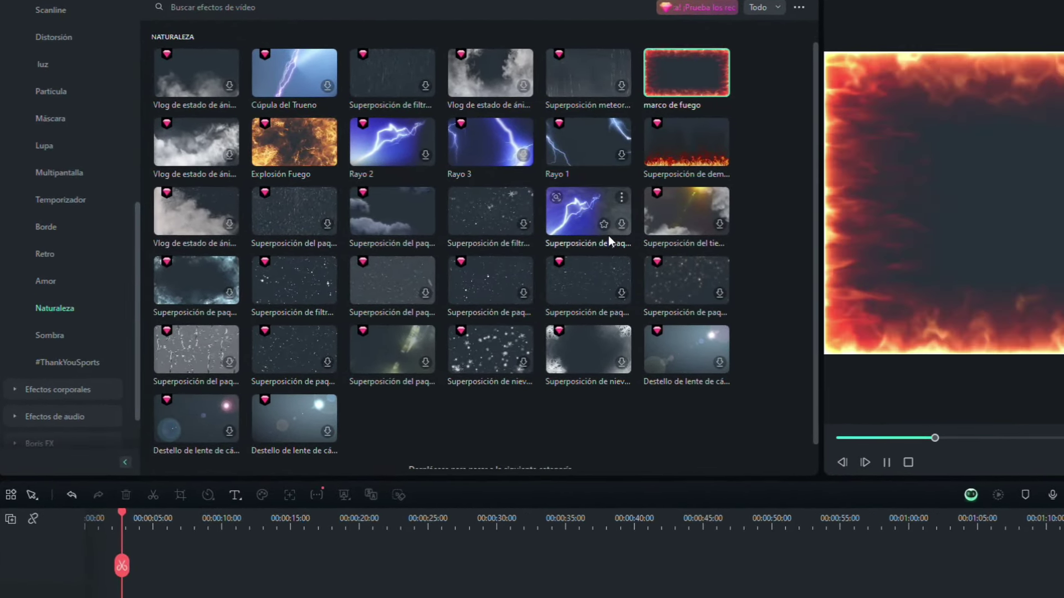
left_click(558, 215)
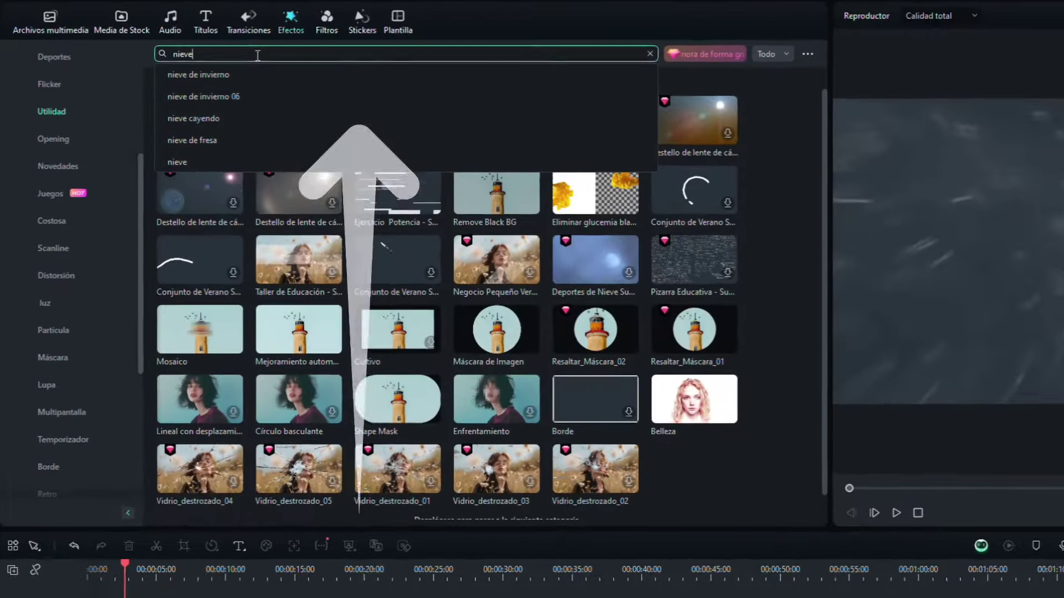
Search the video effects for "nieve" and preview one of the snow overlays.
key("Return")
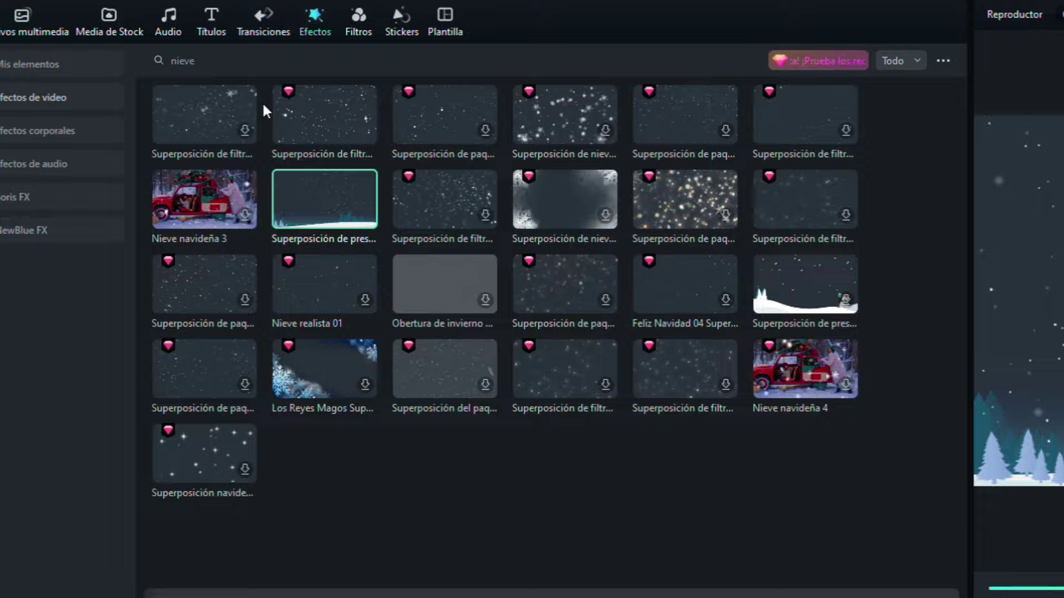
left_click(519, 149)
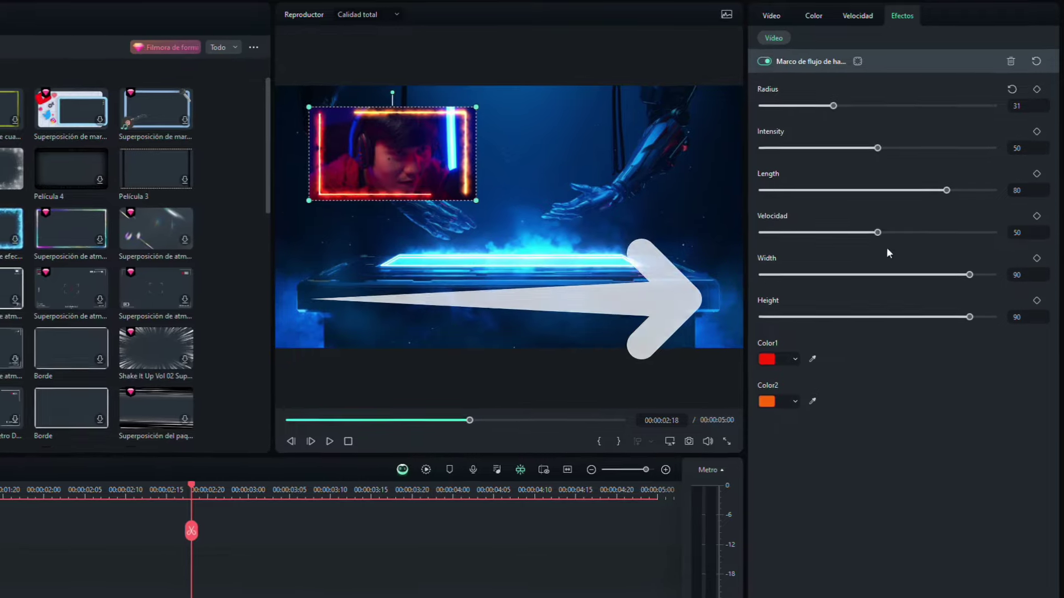
Set the glowing frame effect's Velocidad to 33 and reduce its Width on the small overlaid clip.
left_click_drag(886, 247, 848, 243)
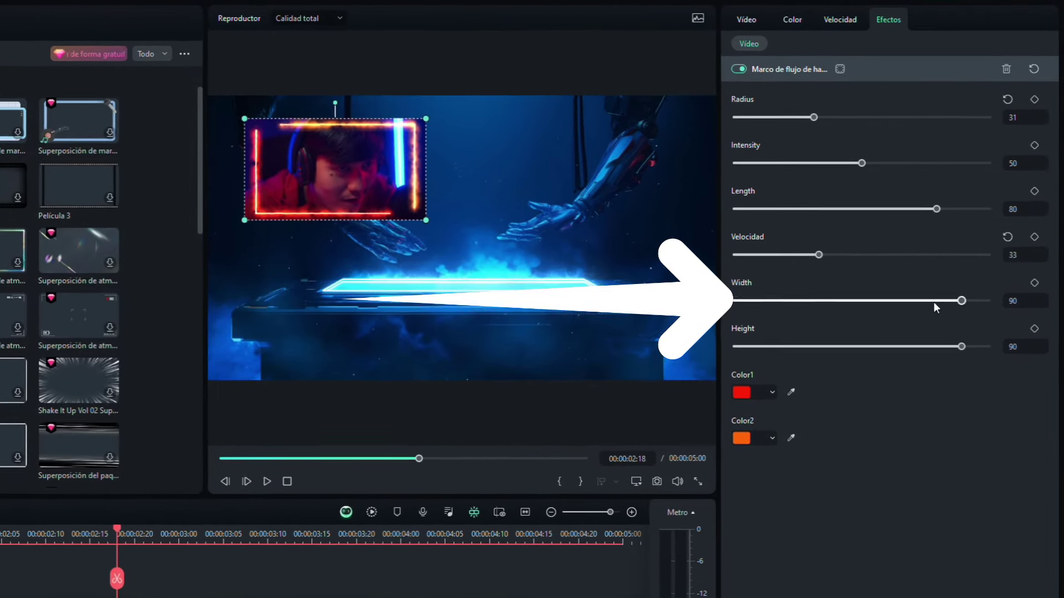
left_click_drag(942, 288, 815, 290)
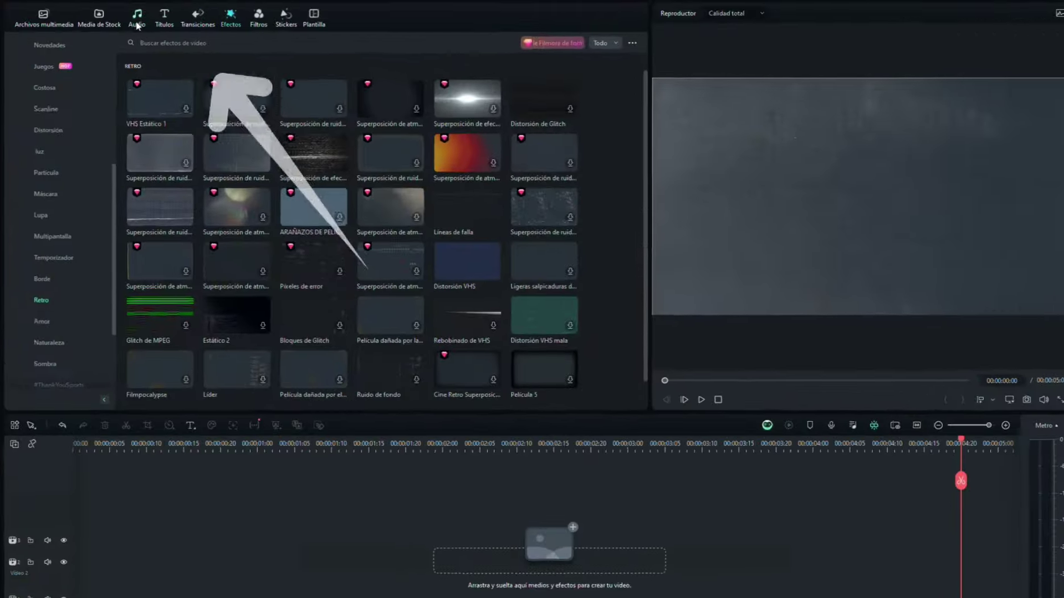
Open the sound effects library and search it for "fuego".
left_click(137, 22)
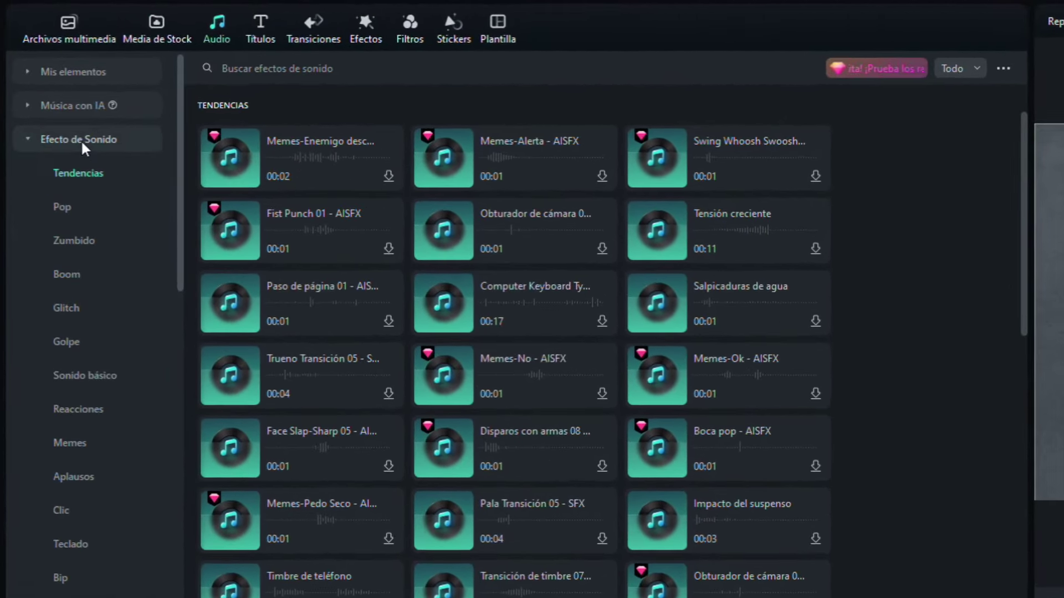
left_click(82, 139)
left_click(84, 141)
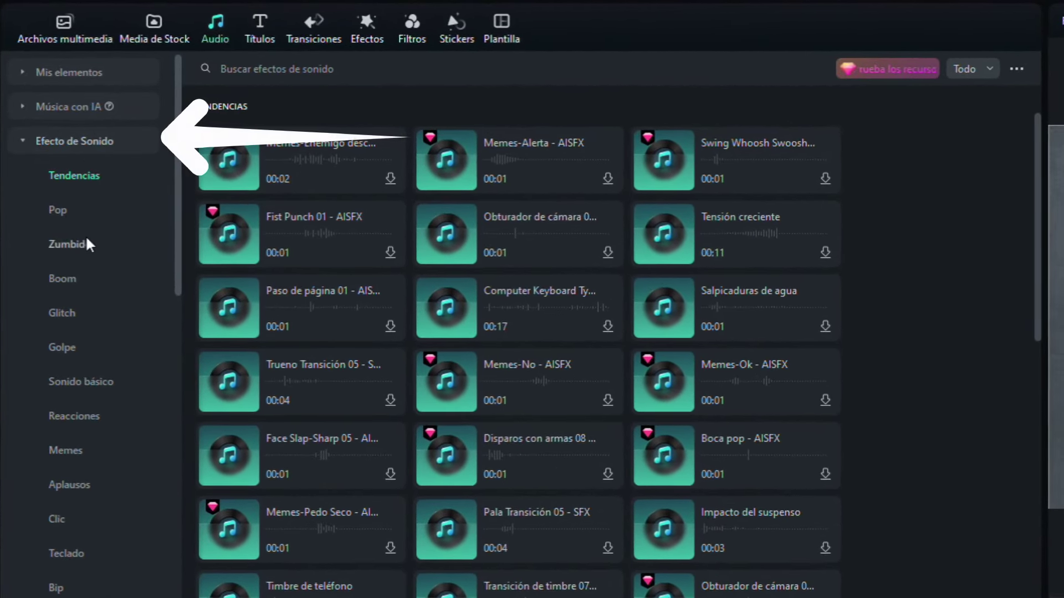
left_click(305, 68)
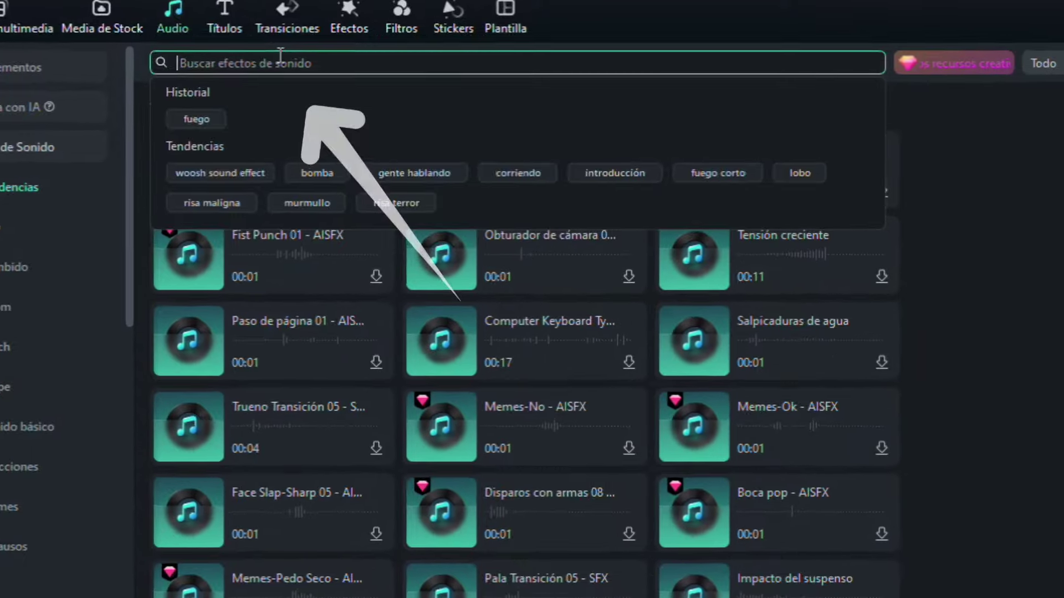
type("fuego")
key("Return")
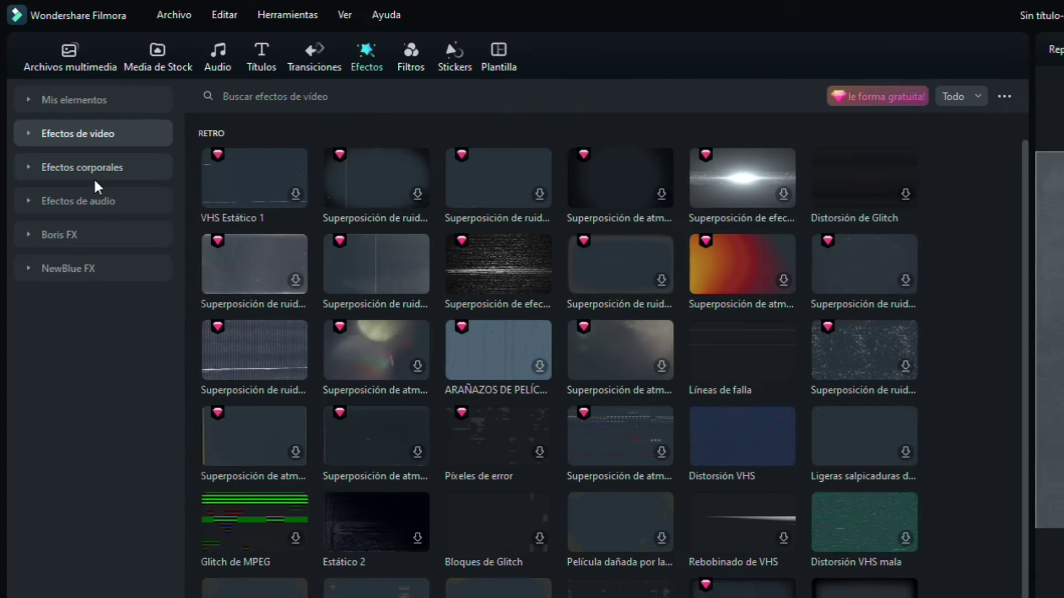
Open the body effects and adjust the Clon 1 effect's speed, near-end distance and far-end separation distance.
left_click(103, 169)
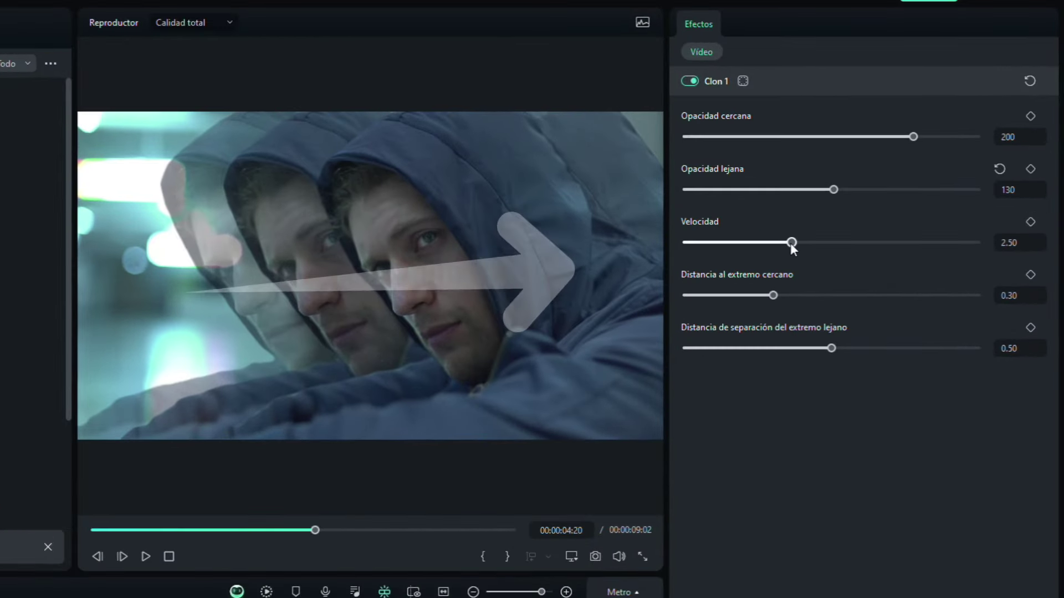
mouse_move(790, 242)
left_mouse_down()
mouse_move(777, 244)
mouse_move(801, 247)
mouse_move(787, 248)
left_mouse_up()
mouse_move(776, 294)
left_mouse_down()
mouse_move(812, 296)
mouse_move(783, 295)
left_mouse_up()
mouse_move(838, 348)
left_mouse_down()
mouse_move(802, 345)
mouse_move(836, 350)
left_mouse_up()
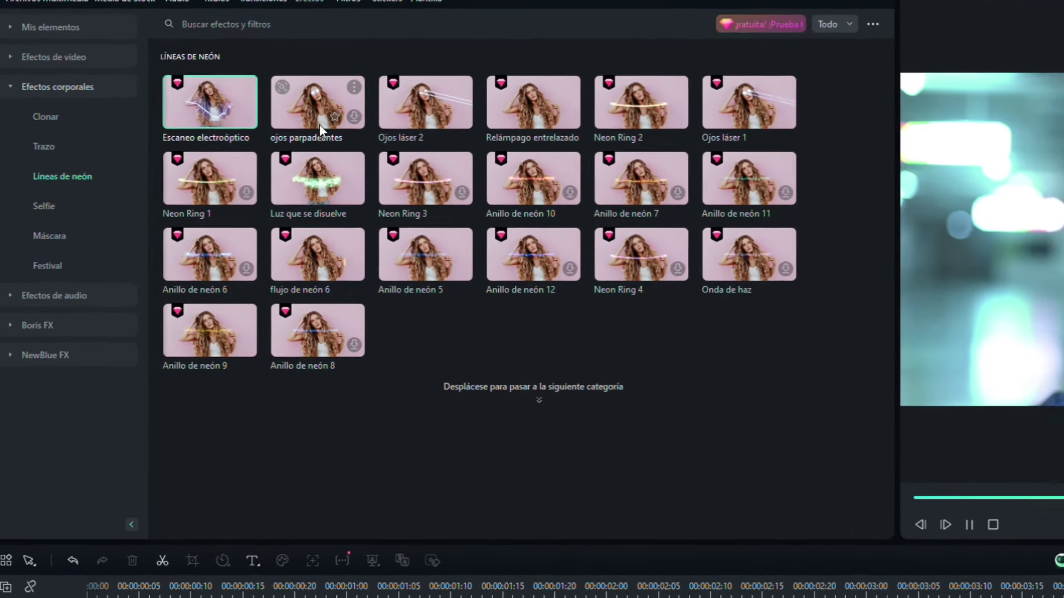
Choose the Ojos láser 2 body effect and change its laser colour to red.
left_click(412, 105)
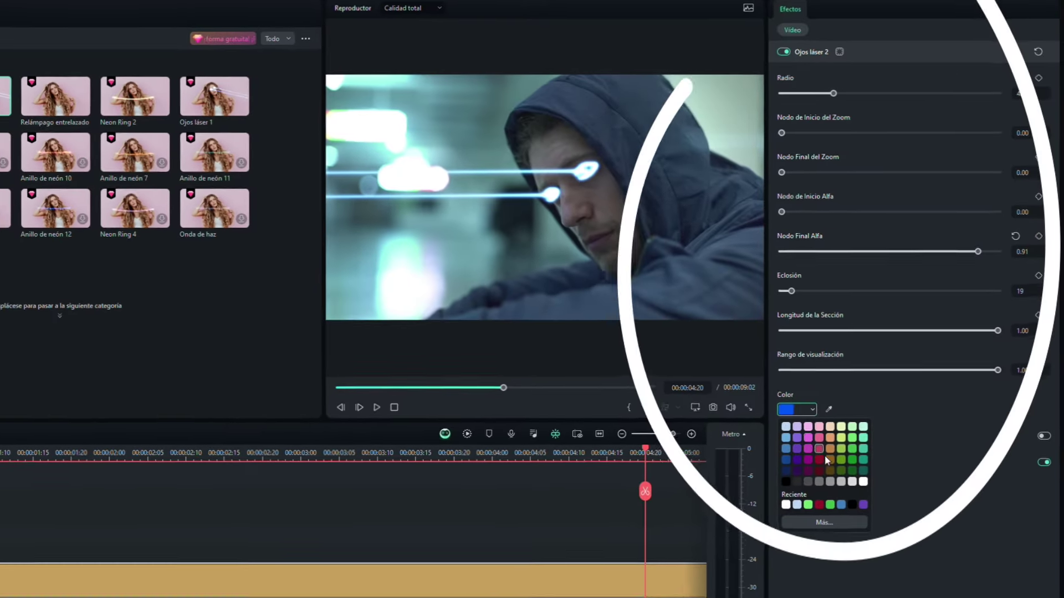
left_click(823, 452)
left_click_drag(775, 302, 756, 316)
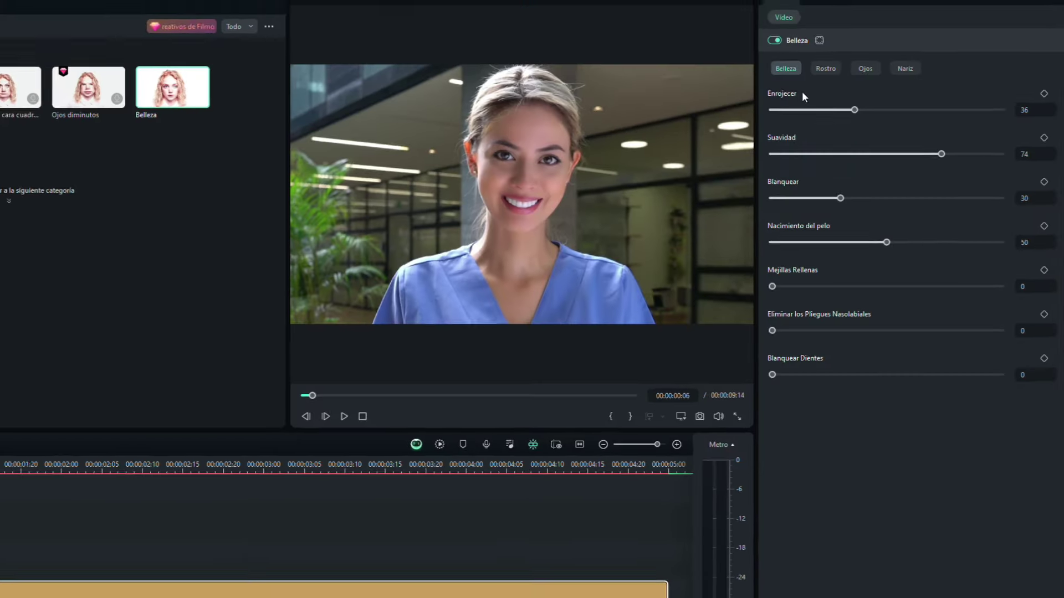
Adjust the Suavidad of the Belleza effect on the portrait clip.
left_click_drag(942, 155, 911, 191)
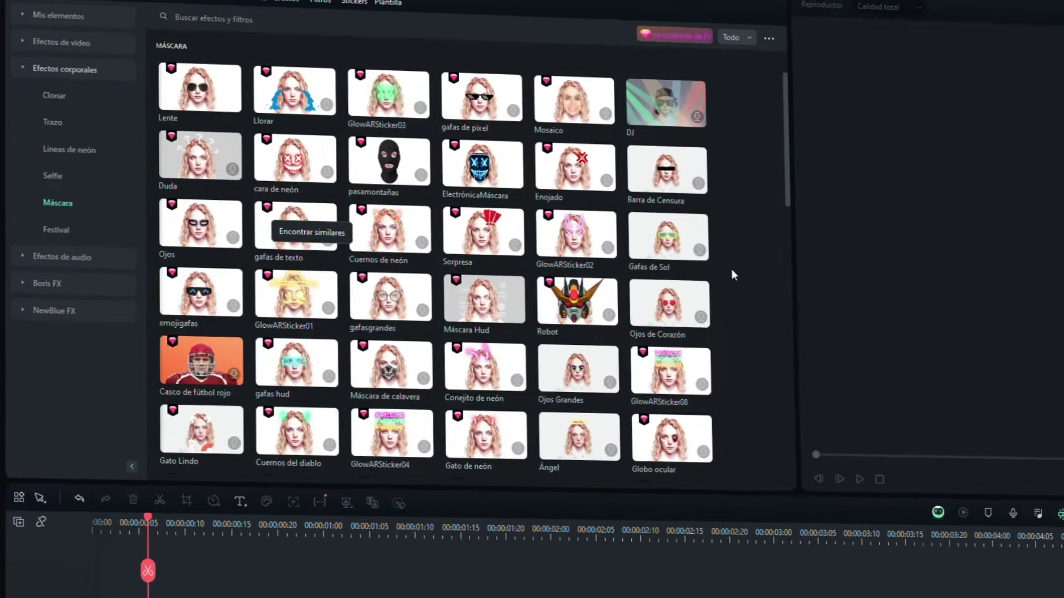
Browse the Máscara category of body effects.
scroll(857, 295, "down", 3)
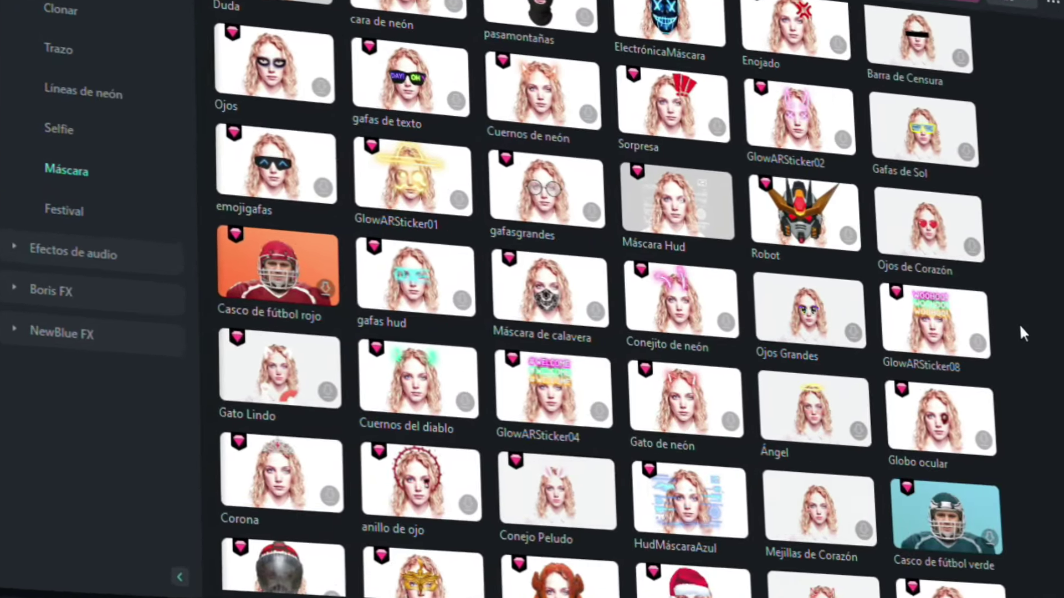
scroll(1019, 324, "down", 1)
scroll(1013, 325, "down", 5)
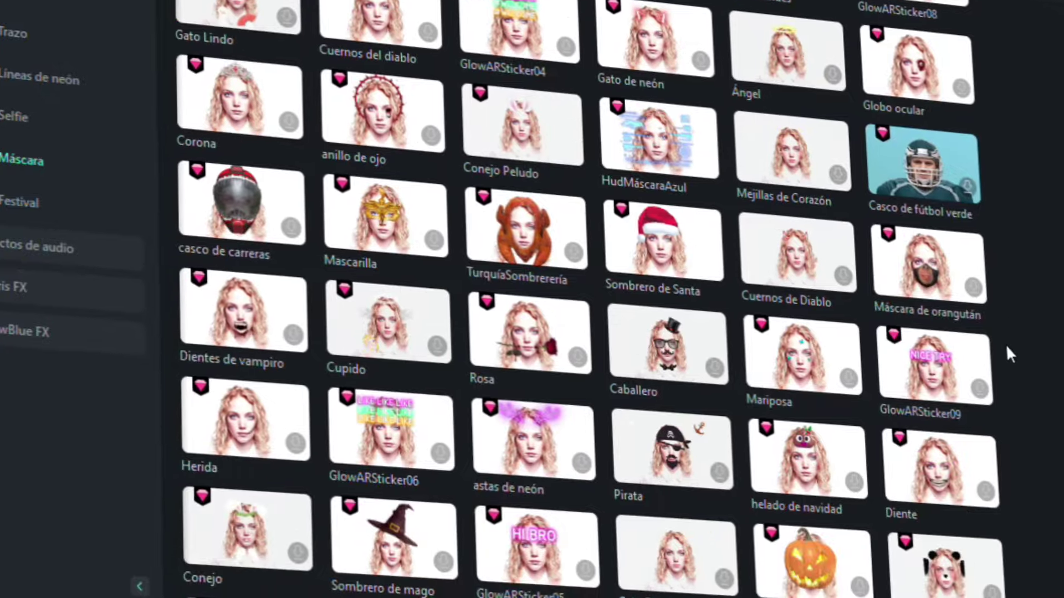
scroll(1005, 344, "down", 2)
scroll(1005, 344, "up", 8)
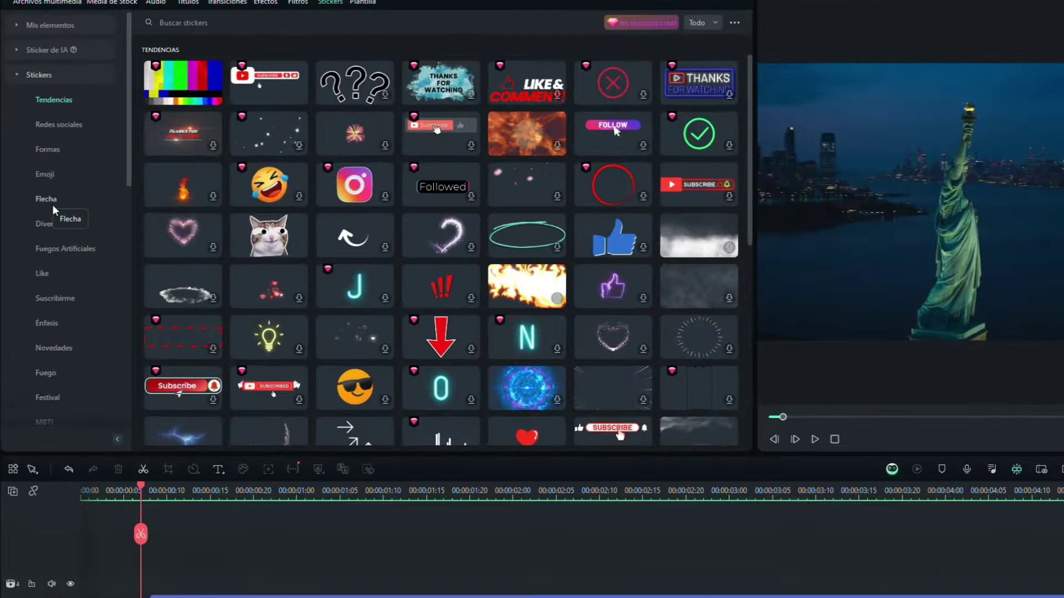
Browse the Flecha and Escritura a Mano stickers and preview a Cinematográfico sticker.
left_click(52, 204)
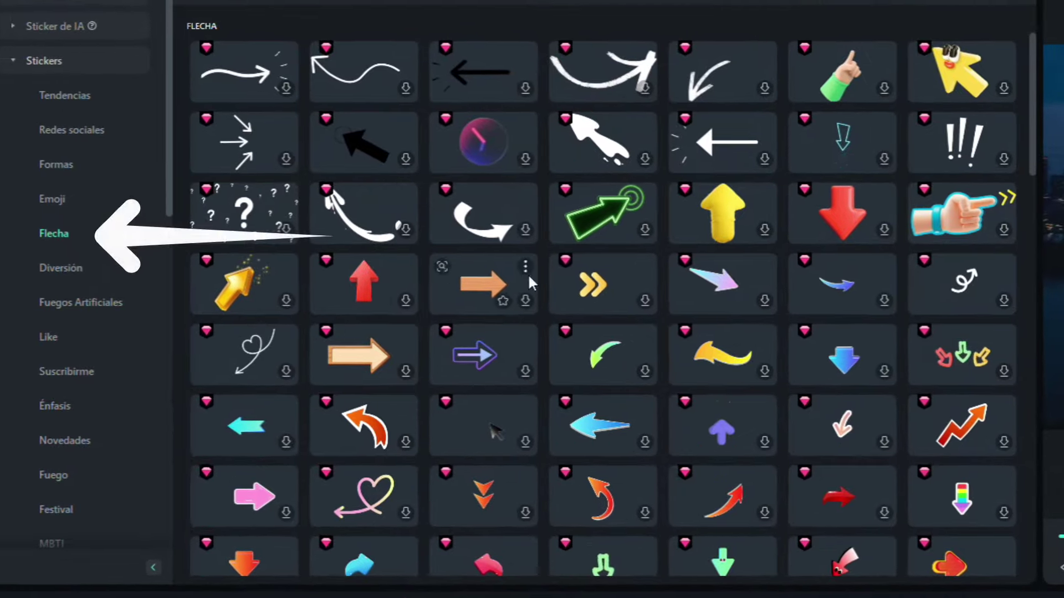
scroll(649, 275, "down", 3)
scroll(642, 285, "down", 5)
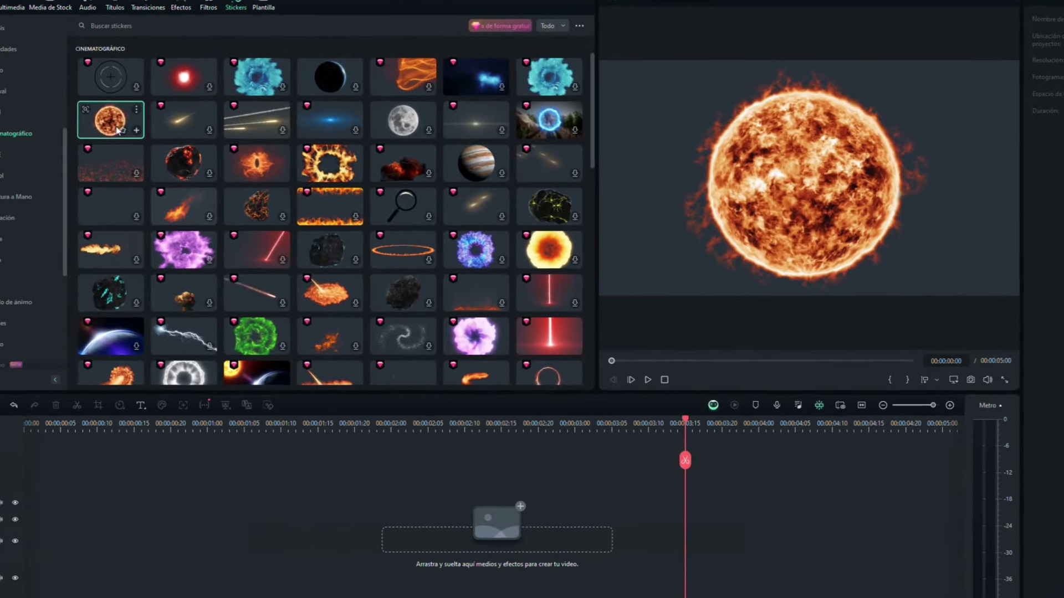
left_click(225, 77)
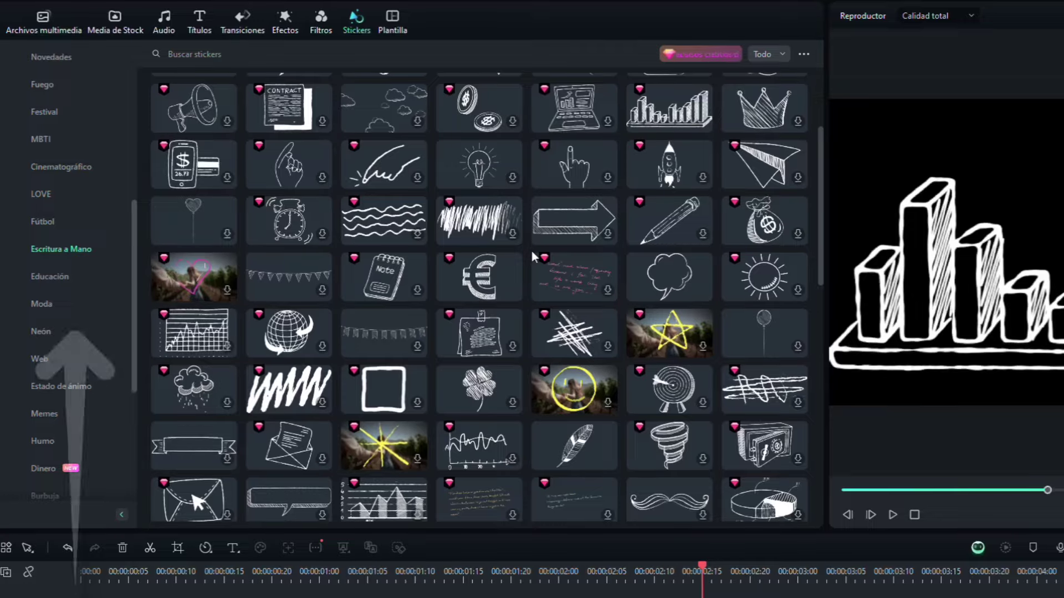
scroll(531, 249, "down", 3)
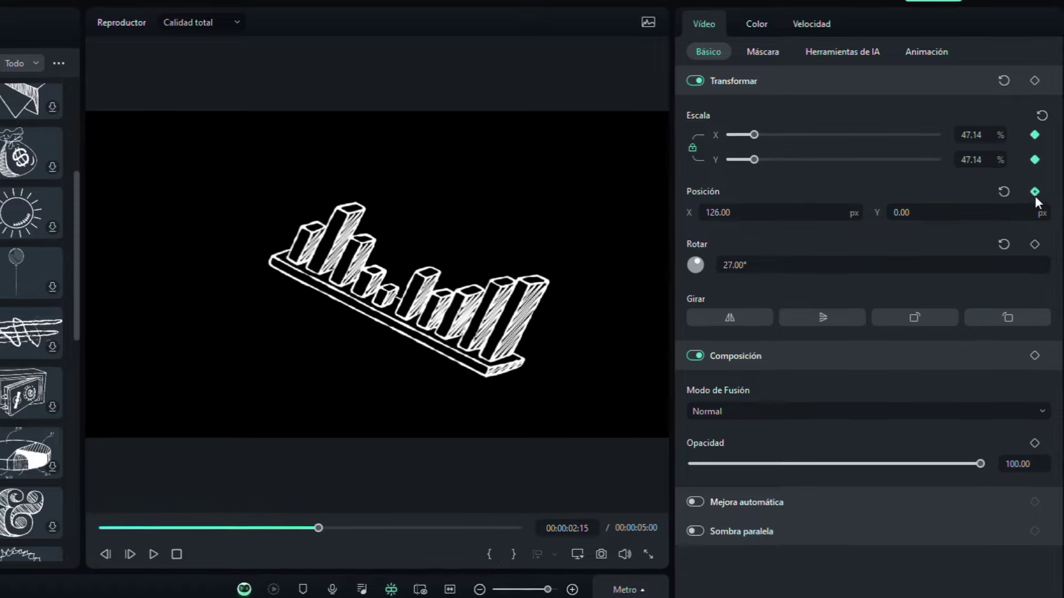
Add a rotation keyframe to the bar chart sticker at 00:00:02:15.
left_click(1032, 247)
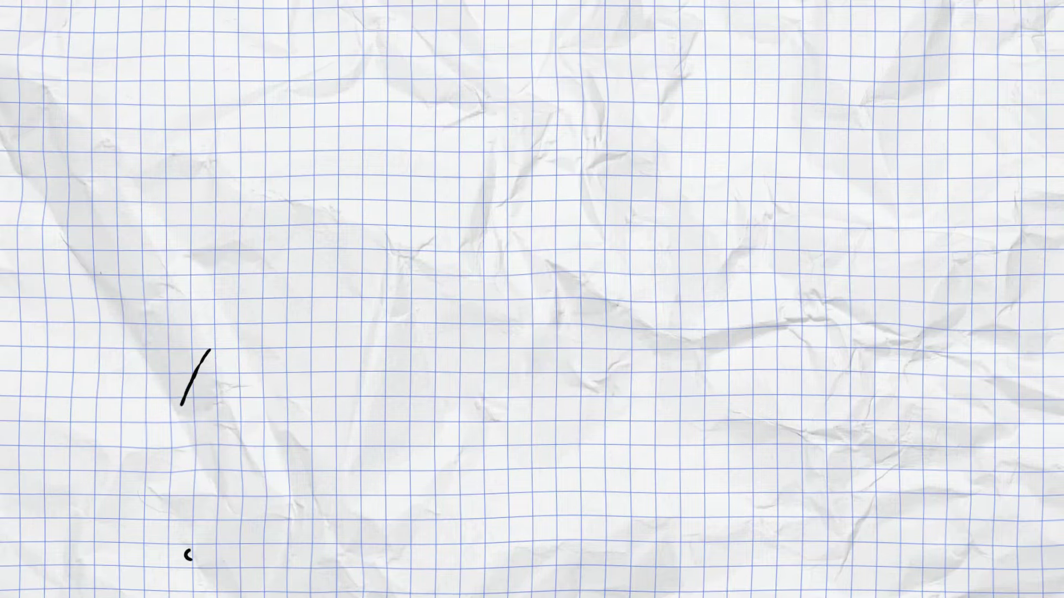